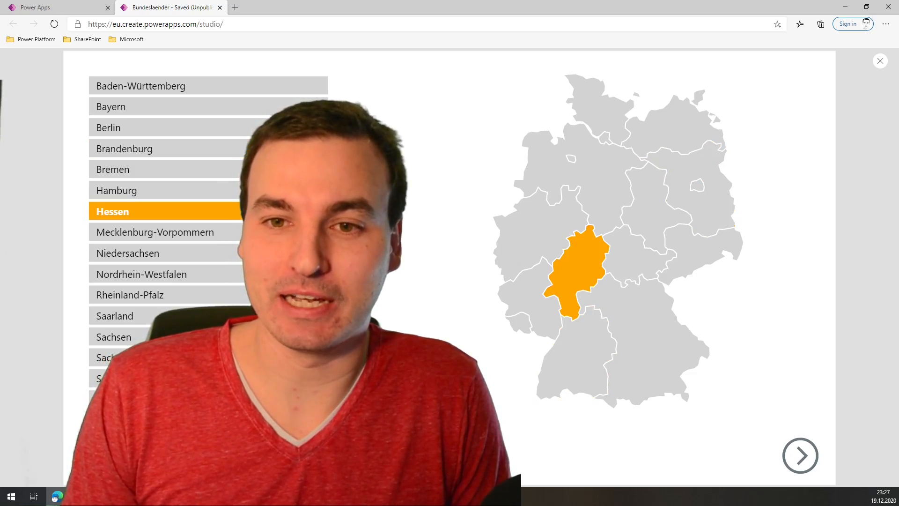
Step: Advance the preview through the Salespeople and Population map screens
{"action": "left_click", "coordinate": [799, 456]}
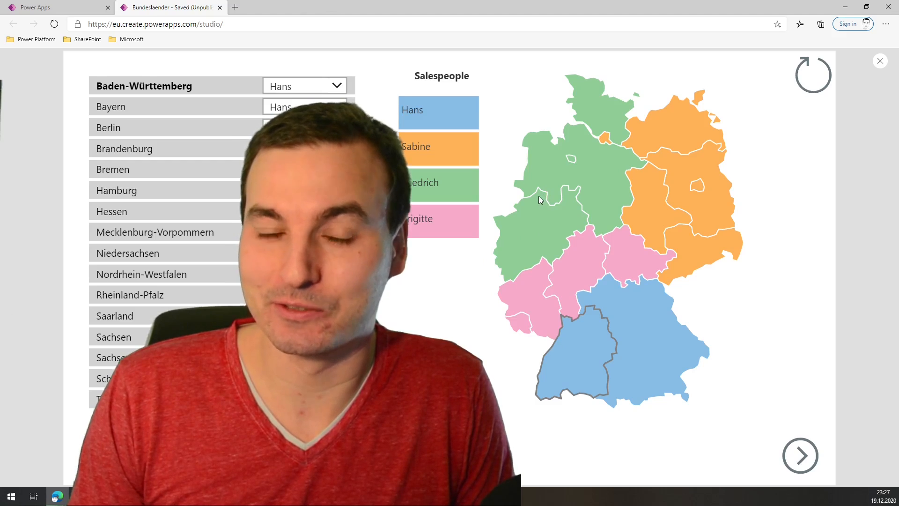
{"action": "left_click", "coordinate": [801, 455]}
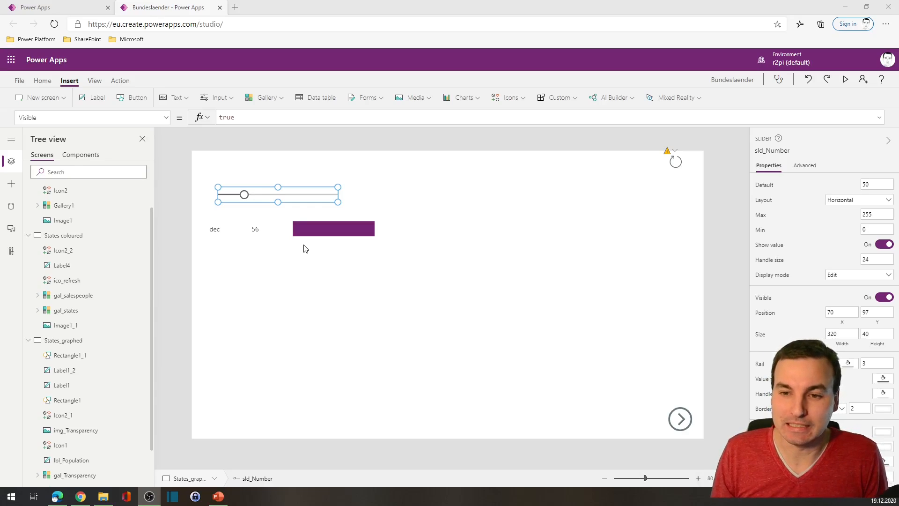
Step: Drag the sld_Number slider to its maximum so dec reads 255
{"action": "left_click", "coordinate": [275, 172]}
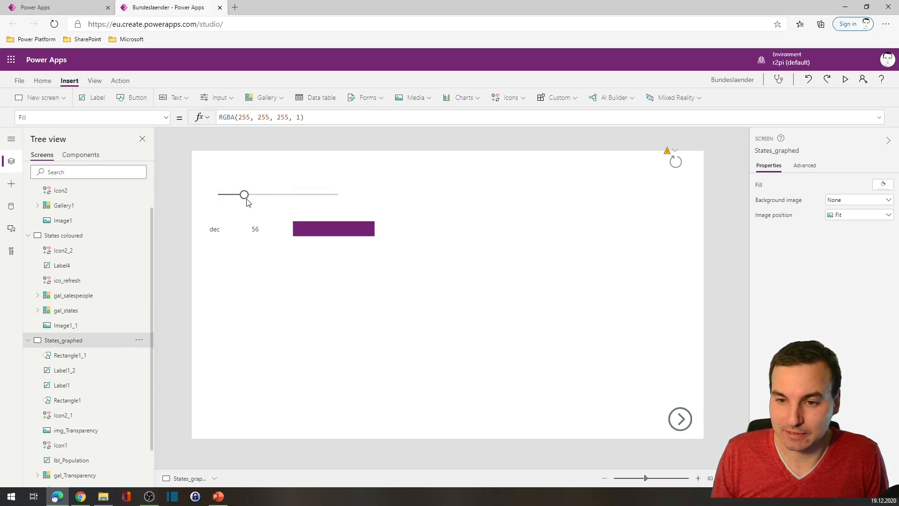
{"action": "mouse_move", "coordinate": [243, 195]}
{"action": "left_mouse_down"}
{"action": "mouse_move", "coordinate": [225, 197]}
{"action": "mouse_move", "coordinate": [331, 195]}
{"action": "left_mouse_up"}
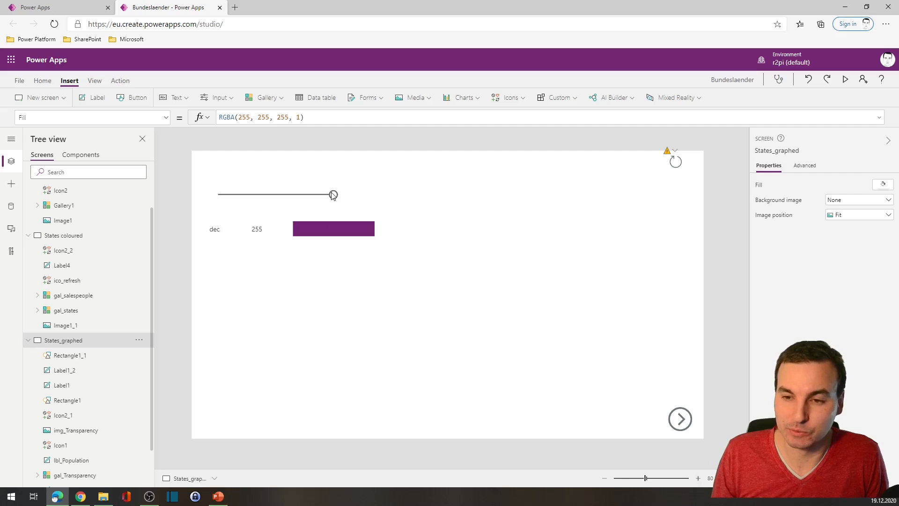
Step: Set Rectangle1's Fill alpha to sld_Number.Value/255 in RGBA(116, 36, 116, …)
{"action": "left_click", "coordinate": [341, 232]}
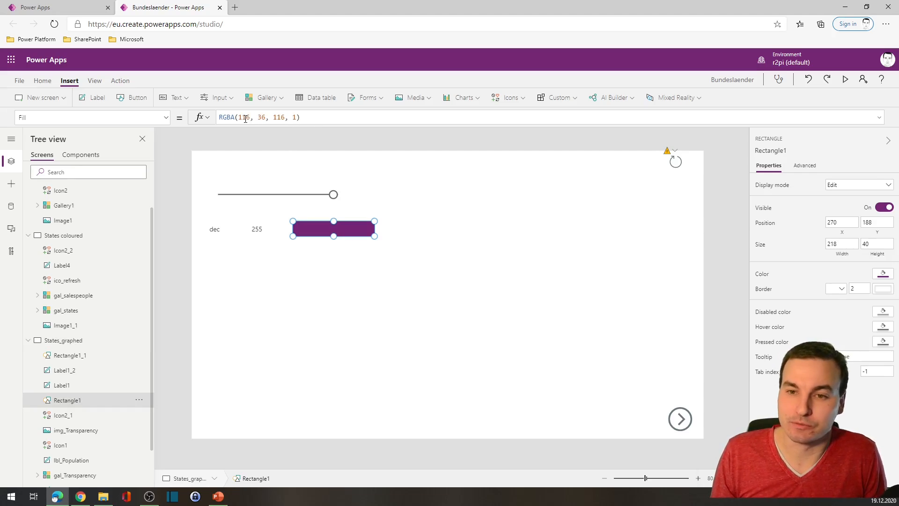
{"action": "left_click", "coordinate": [295, 118]}
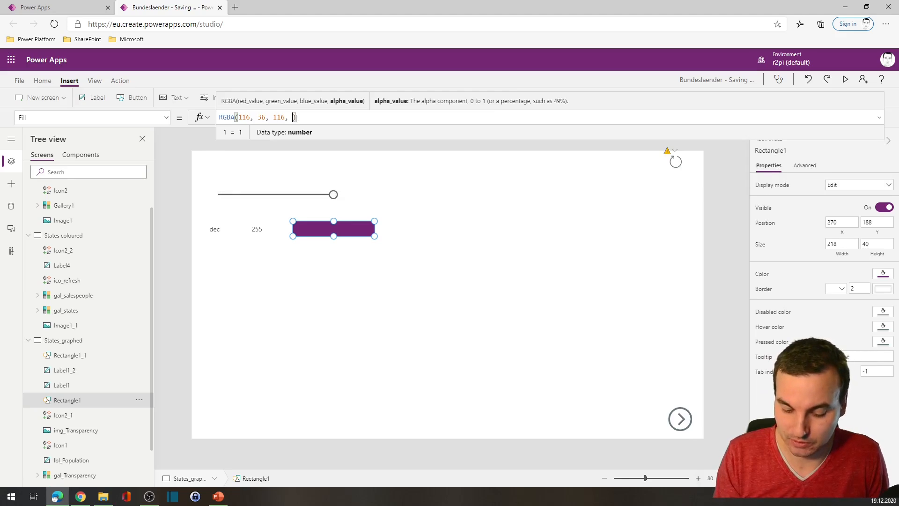
{"action": "key", "text": "BackSpace"}
{"action": "type", "text": "0.5"}
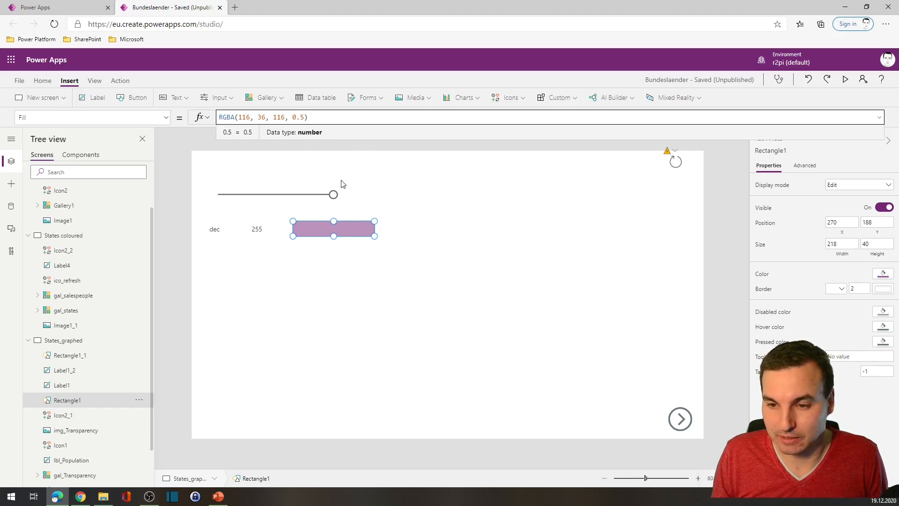
{"action": "left_click_drag", "start_coordinate": [288, 116], "coordinate": [305, 117]}
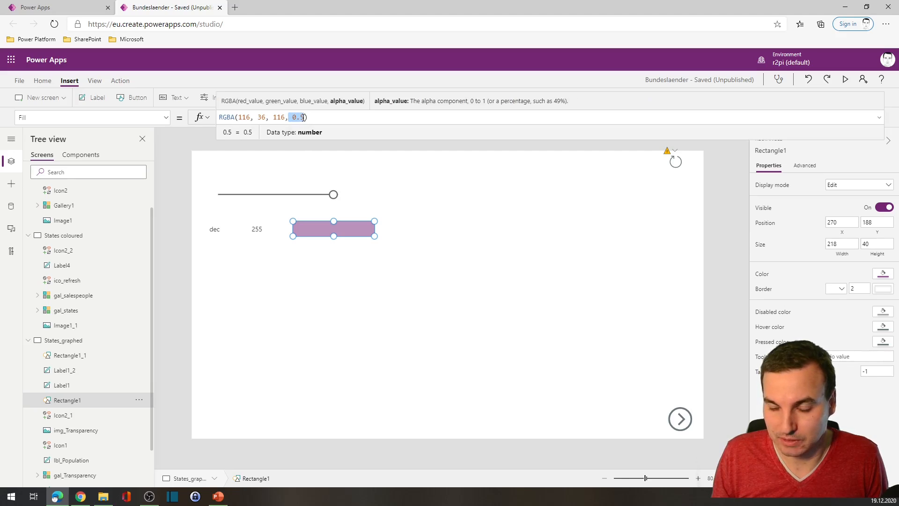
{"action": "type", "text": "sld_Num"}
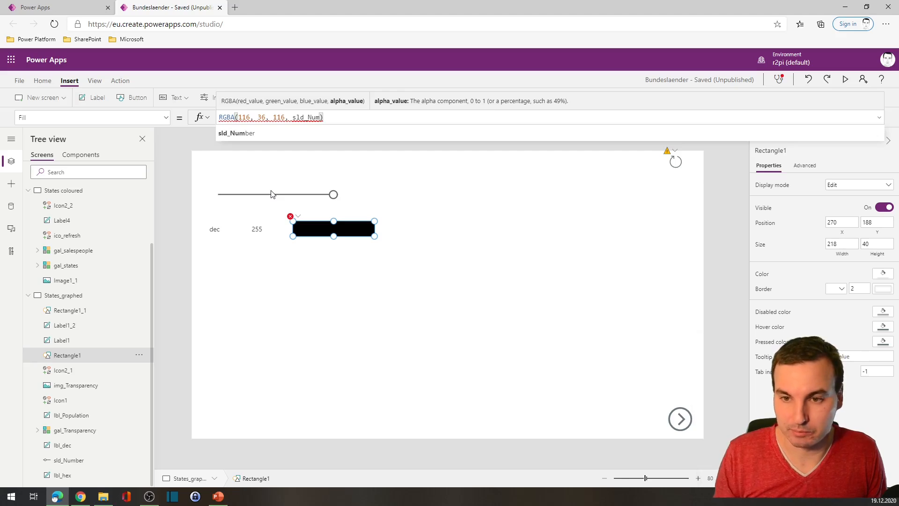
{"action": "type", "text": "ber"}
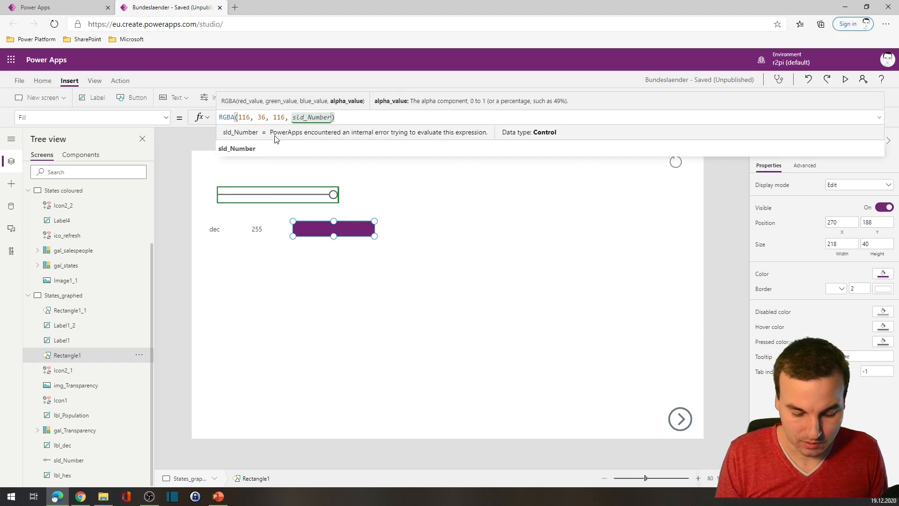
{"action": "type", "text": "Value"}
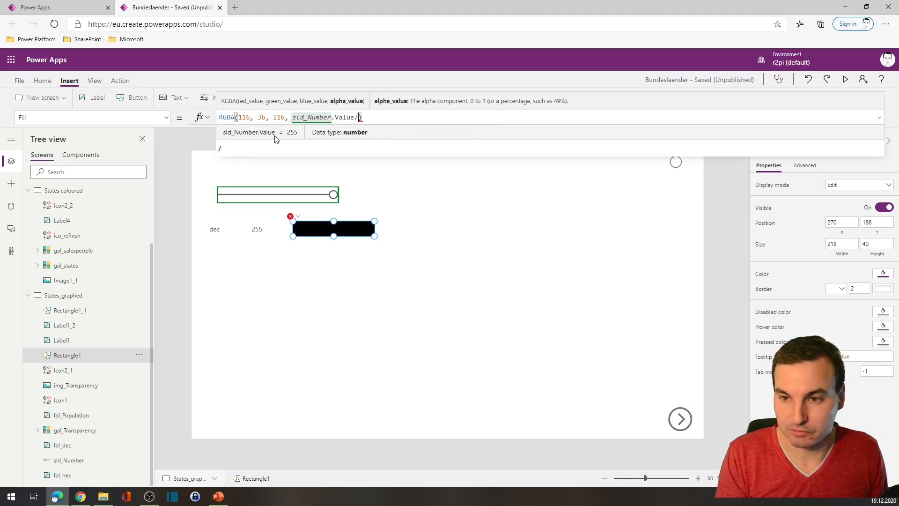
{"action": "type", "text": "/255"}
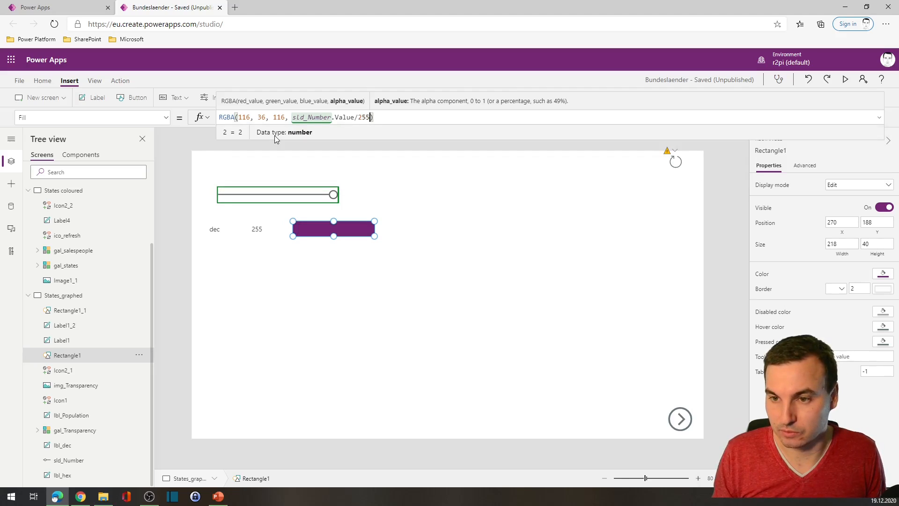
Step: Sweep the slider to test the bar's transparency, settling at 146 (hex 92)
{"action": "left_click", "coordinate": [316, 199]}
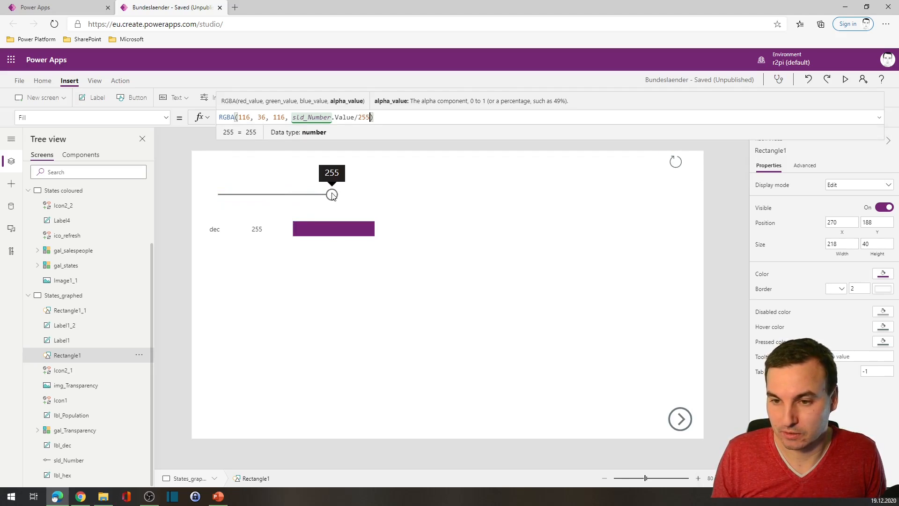
{"action": "left_click_drag", "start_coordinate": [331, 196], "coordinate": [286, 195]}
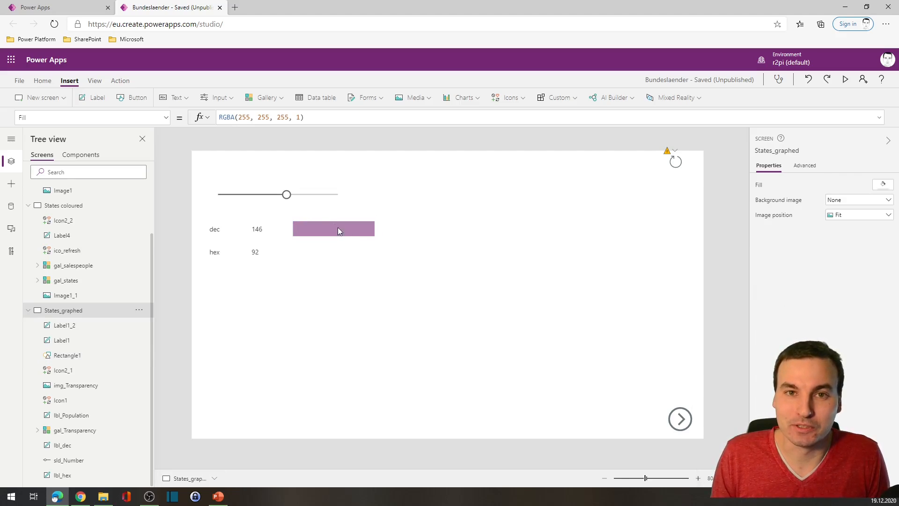
Step: Move the slider to 255 and review lbl_hex's Mod/Char conversion formula showing FF
{"action": "left_click_drag", "start_coordinate": [288, 196], "coordinate": [350, 195]}
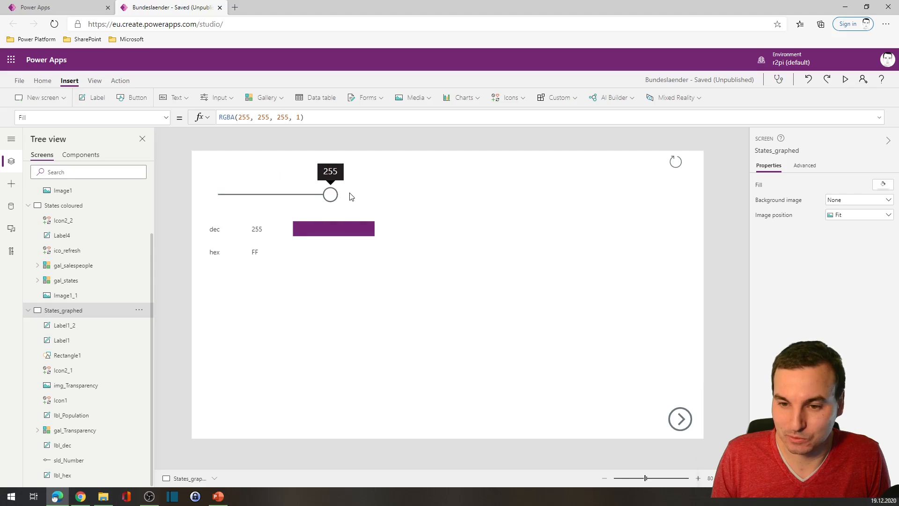
{"action": "left_click", "coordinate": [273, 251]}
{"action": "mouse_move", "coordinate": [372, 124]}
{"action": "left_mouse_down"}
{"action": "mouse_move", "coordinate": [402, 285]}
{"action": "mouse_move", "coordinate": [380, 248]}
{"action": "left_mouse_up"}
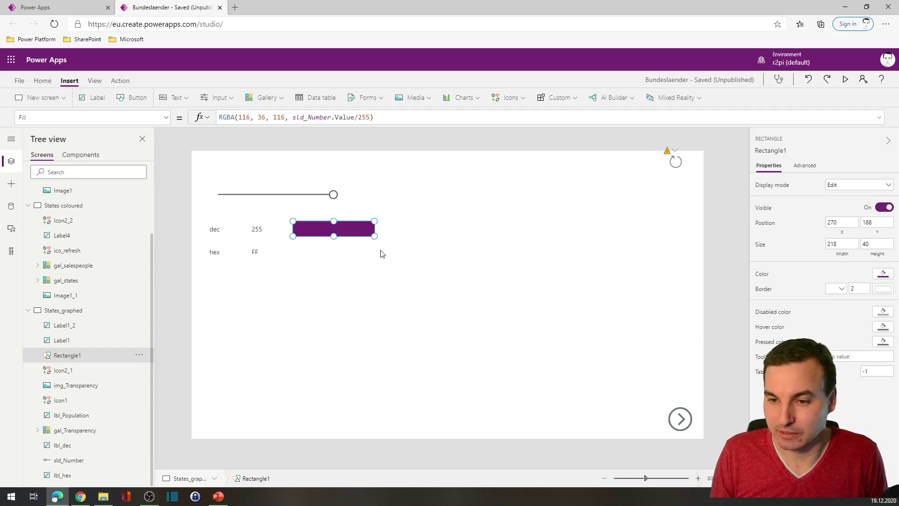
Step: Duplicate Rectangle1 and place the copy on the hex row
{"action": "key", "text": "ctrl+c"}
{"action": "key", "text": "ctrl+v"}
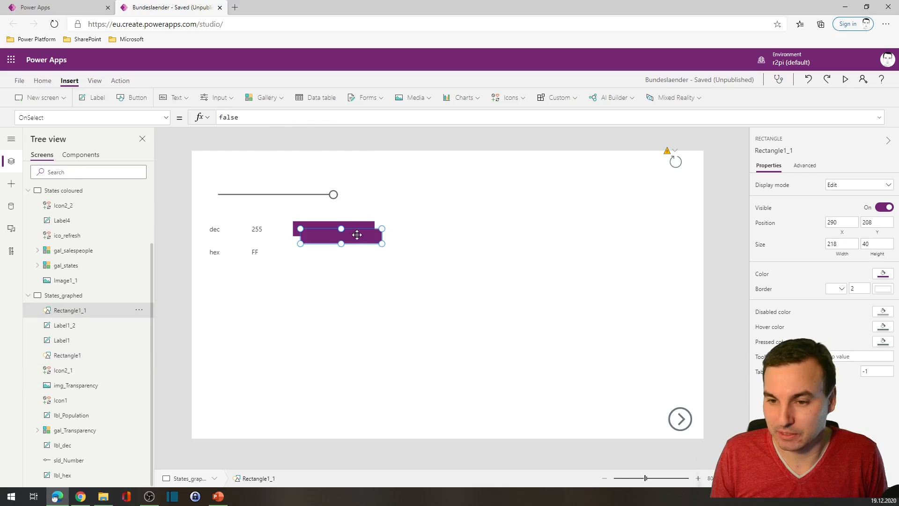
{"action": "left_click_drag", "start_coordinate": [351, 237], "coordinate": [336, 253]}
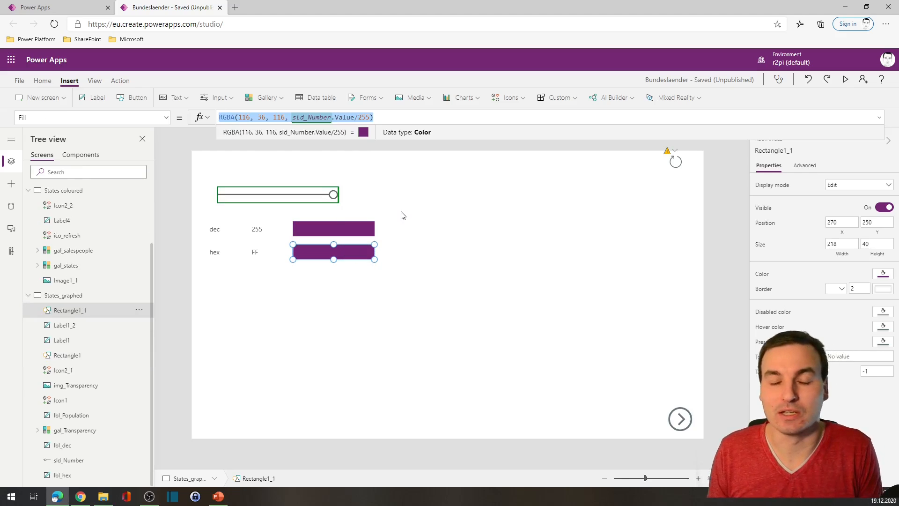
{"action": "type", "text": "Co"}
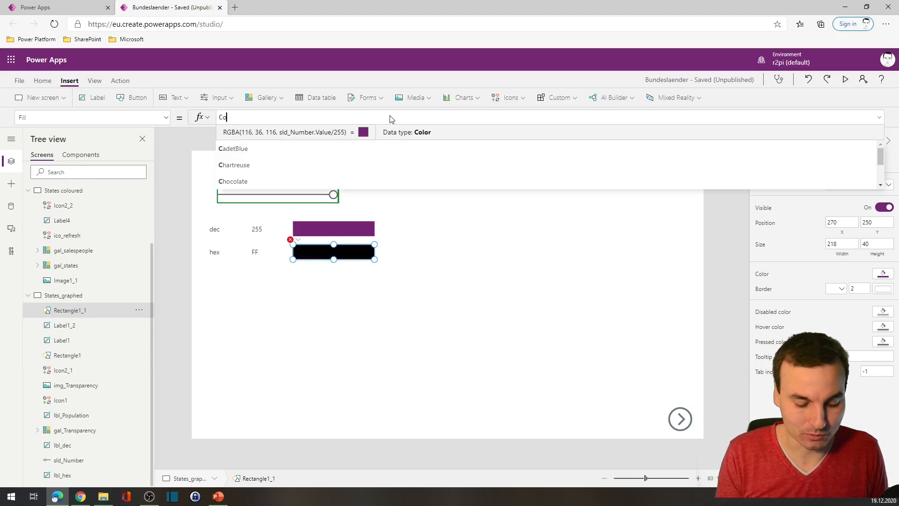
{"action": "type", "text": "lorValue(\"#742474"}
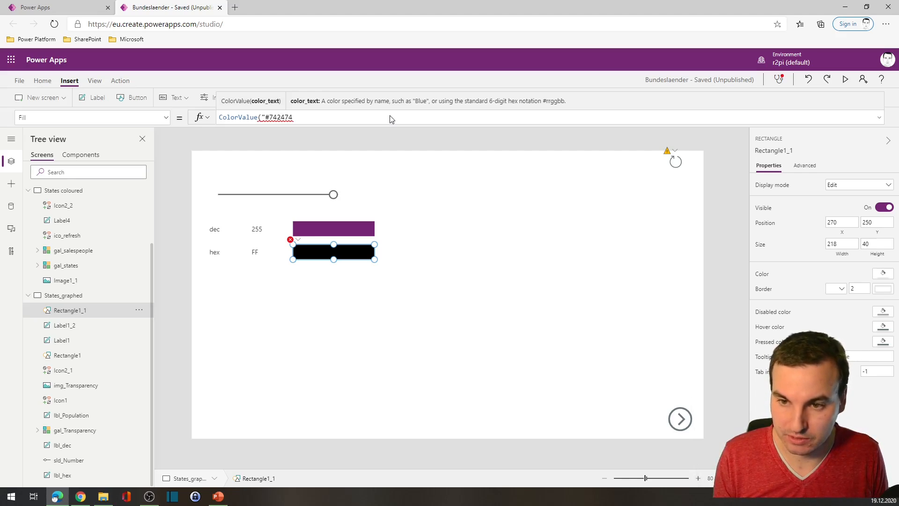
{"action": "type", "text": ")"}
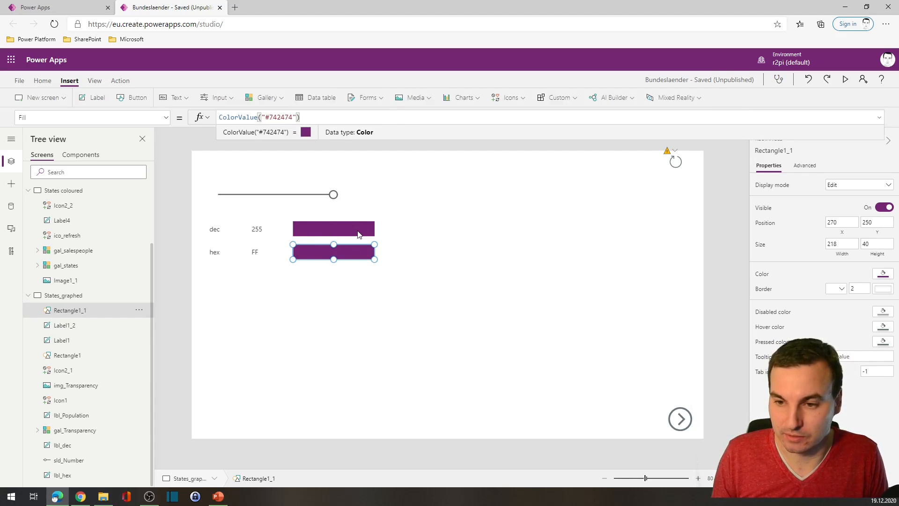
{"action": "mouse_move", "coordinate": [333, 194]}
{"action": "left_mouse_down"}
{"action": "mouse_move", "coordinate": [314, 199]}
{"action": "mouse_move", "coordinate": [333, 194]}
{"action": "left_mouse_up"}
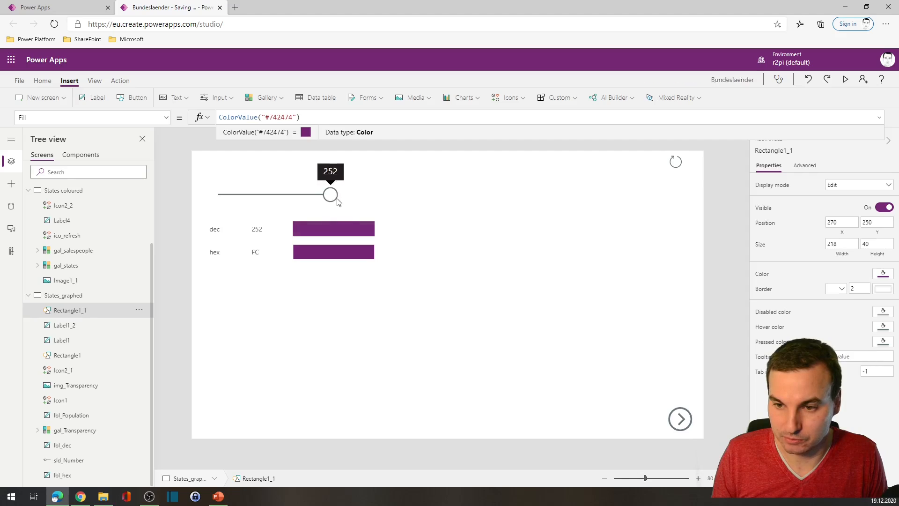
Step: Set the copied bar's Fill to ColorValue("#742474"&lbl_hex.Text) and test at 148 (hex 94)
{"action": "left_click", "coordinate": [339, 254]}
{"action": "left_click", "coordinate": [292, 116]}
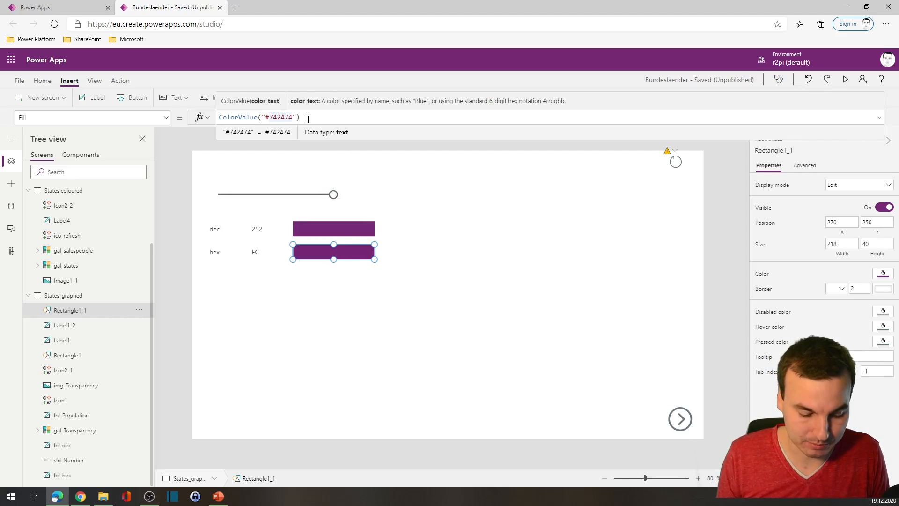
{"action": "type", "text": "&lbl"}
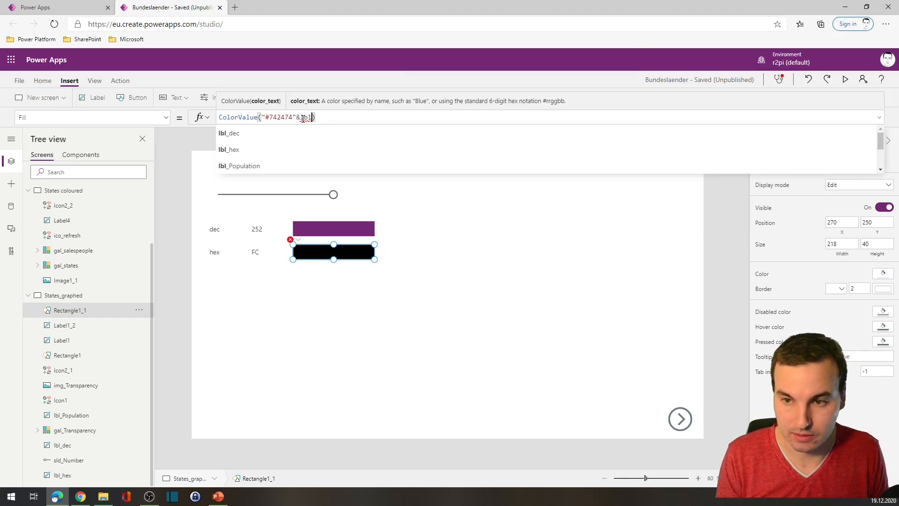
{"action": "type", "text": "_Hex"}
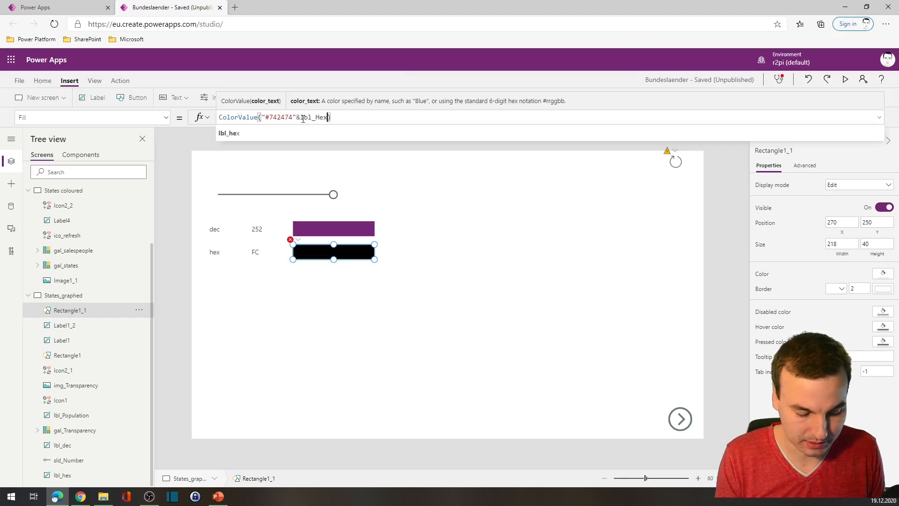
{"action": "type", "text": ".Text"}
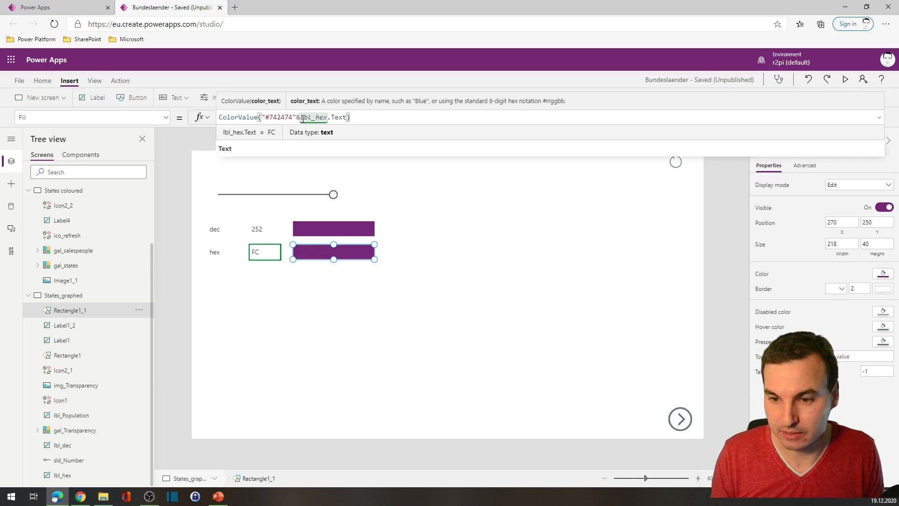
{"action": "left_click", "coordinate": [376, 186]}
{"action": "mouse_move", "coordinate": [333, 194]}
{"action": "left_mouse_down"}
{"action": "mouse_move", "coordinate": [260, 195]}
{"action": "mouse_move", "coordinate": [286, 194]}
{"action": "left_mouse_up"}
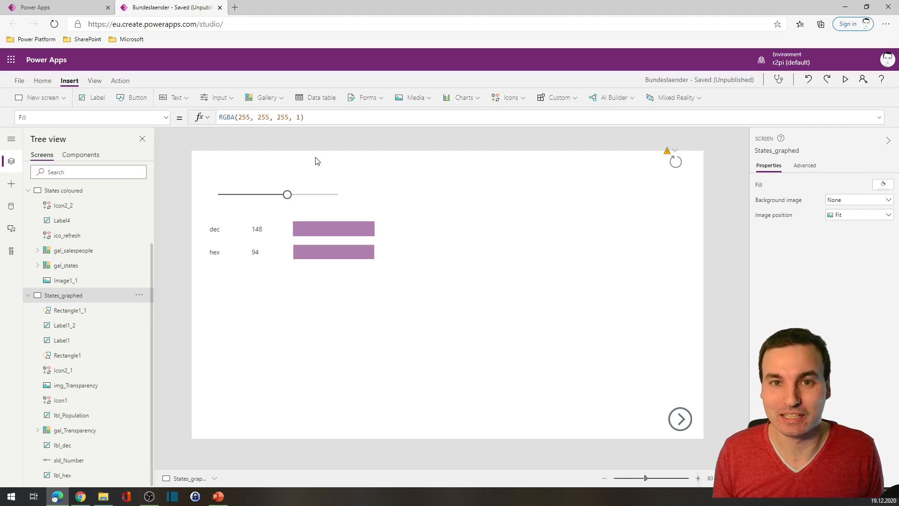
Step: Sweep the slider from 255 down to 50 to confirm both bars fade together (dec 50, hex 32)
{"action": "left_click_drag", "start_coordinate": [287, 195], "coordinate": [352, 201]}
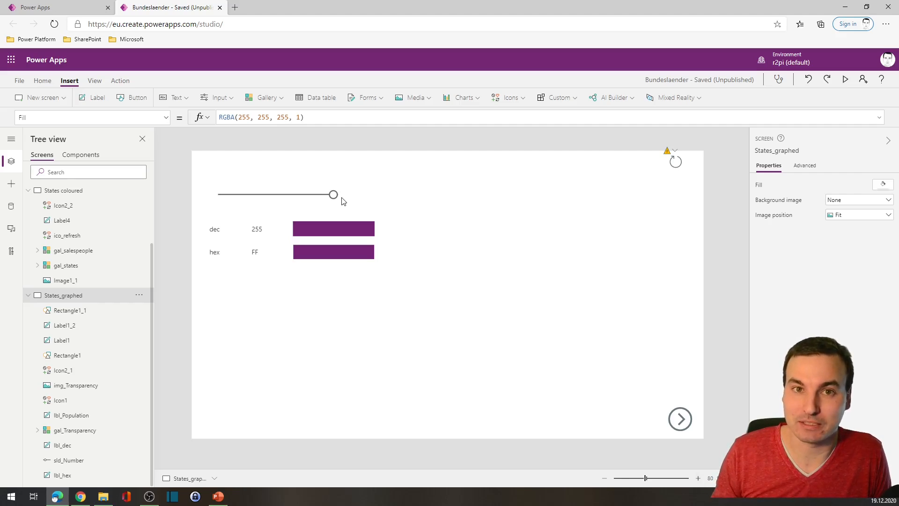
{"action": "left_click", "coordinate": [333, 195]}
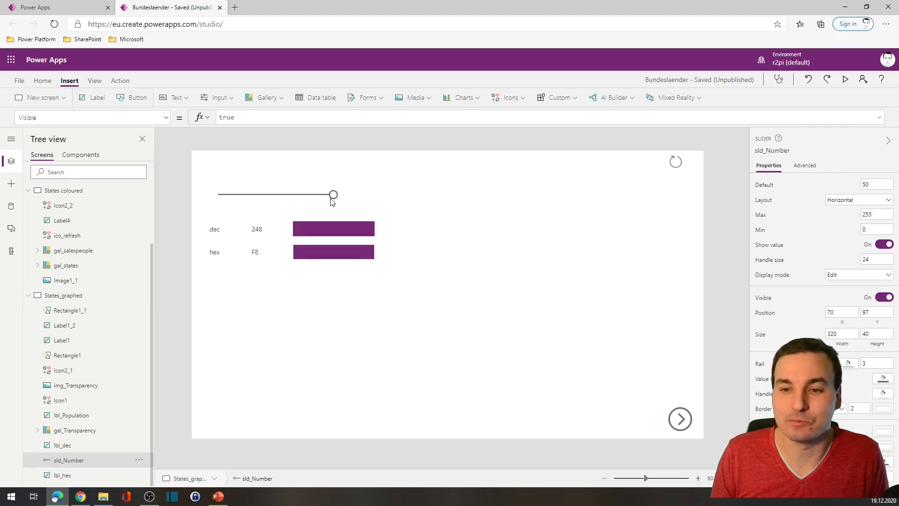
{"action": "left_click_drag", "start_coordinate": [333, 195], "coordinate": [243, 201]}
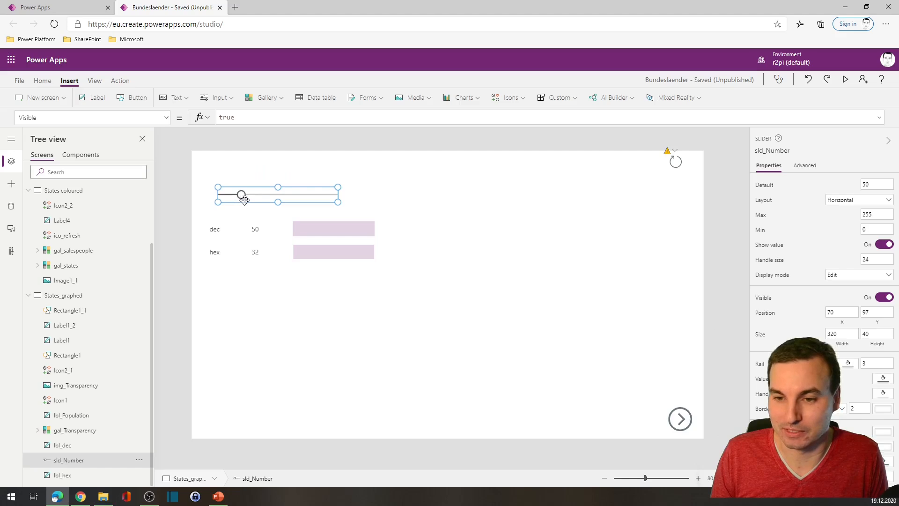
{"action": "left_click", "coordinate": [397, 274]}
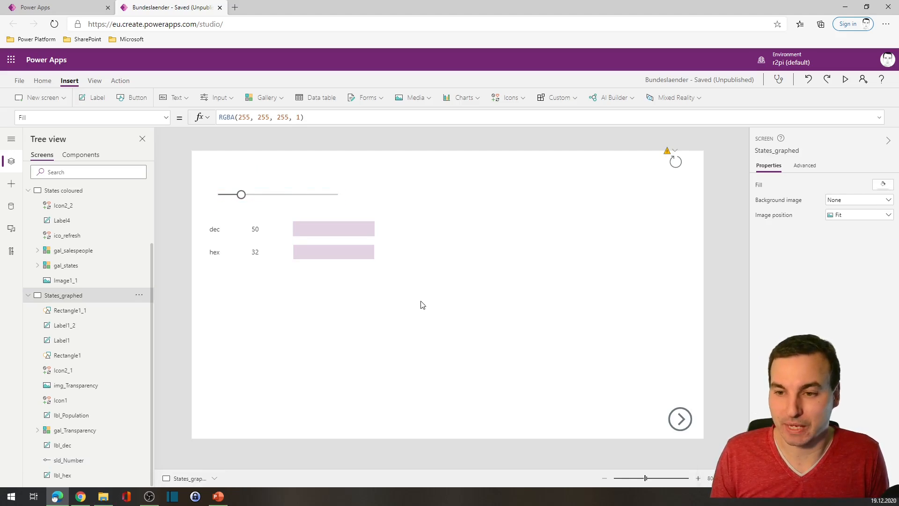
{"action": "left_click_drag", "start_coordinate": [421, 301], "coordinate": [181, 177]}
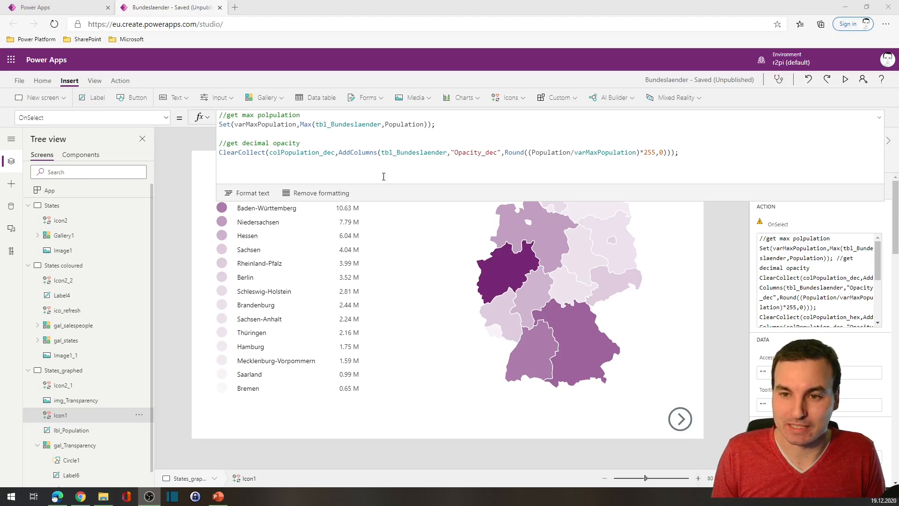
Step: Review varMaxPopulation, the Max function and Population rounding in Icon1's OnSelect formula
{"action": "left_click", "coordinate": [274, 125]}
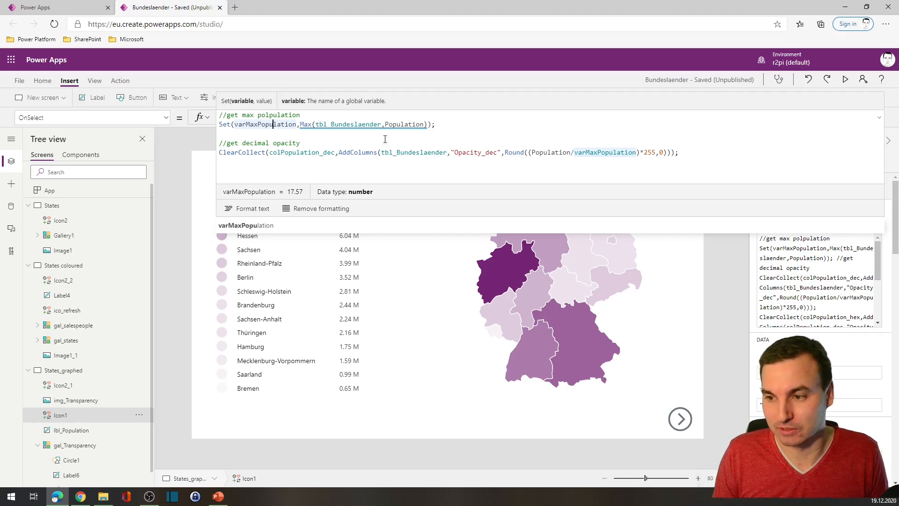
{"action": "left_click", "coordinate": [318, 153]}
{"action": "double_click", "coordinate": [304, 124]}
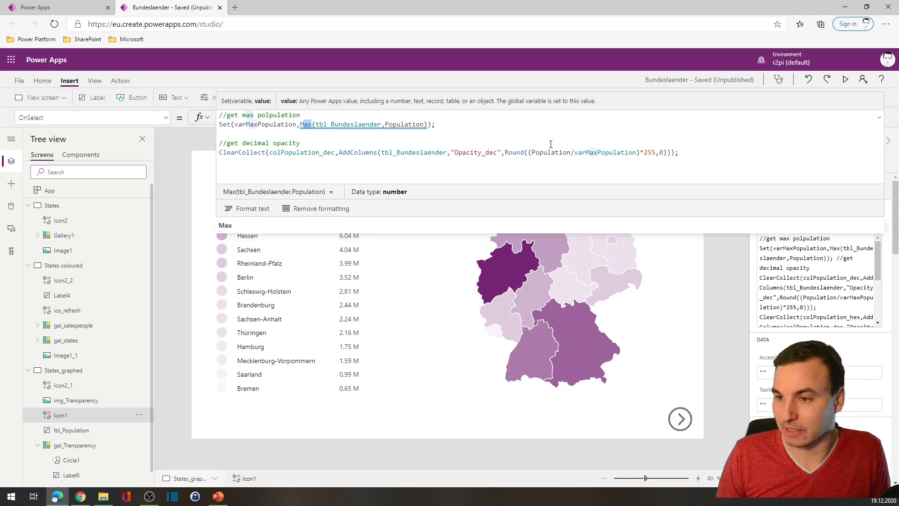
{"action": "left_click_drag", "start_coordinate": [534, 152], "coordinate": [574, 153]}
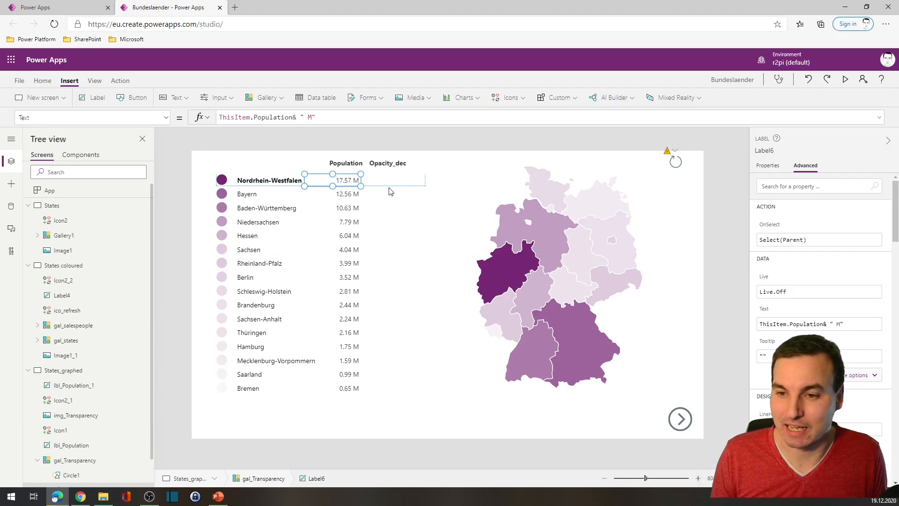
Step: Duplicate Label6 under Opacity_dec and set its Text to ThisItem.Opacity_dec
{"action": "key", "text": "ctrl+c"}
{"action": "key", "text": "ctrl+v"}
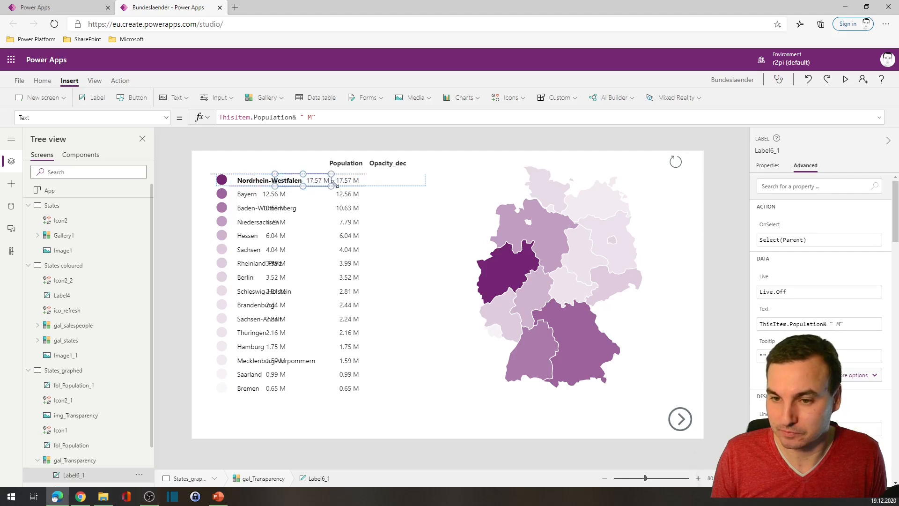
{"action": "left_click_drag", "start_coordinate": [269, 180], "coordinate": [390, 180]}
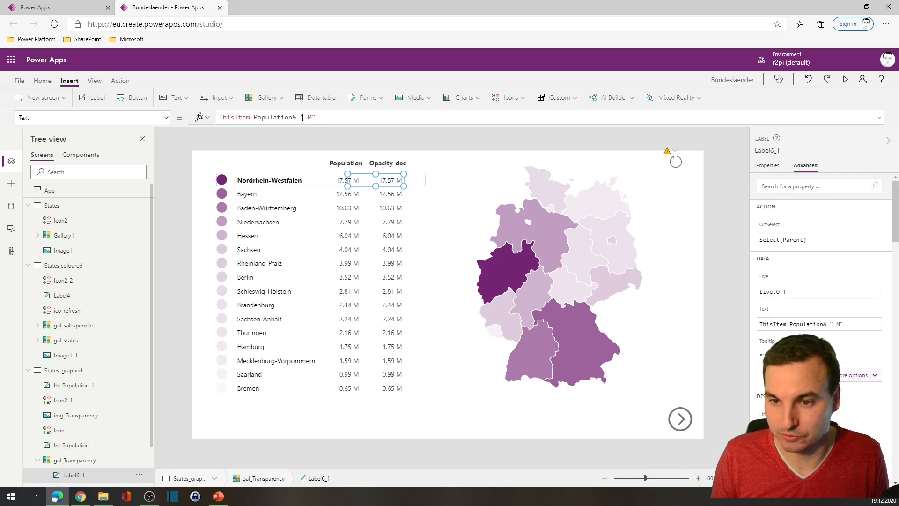
{"action": "left_click_drag", "start_coordinate": [323, 117], "coordinate": [265, 117]}
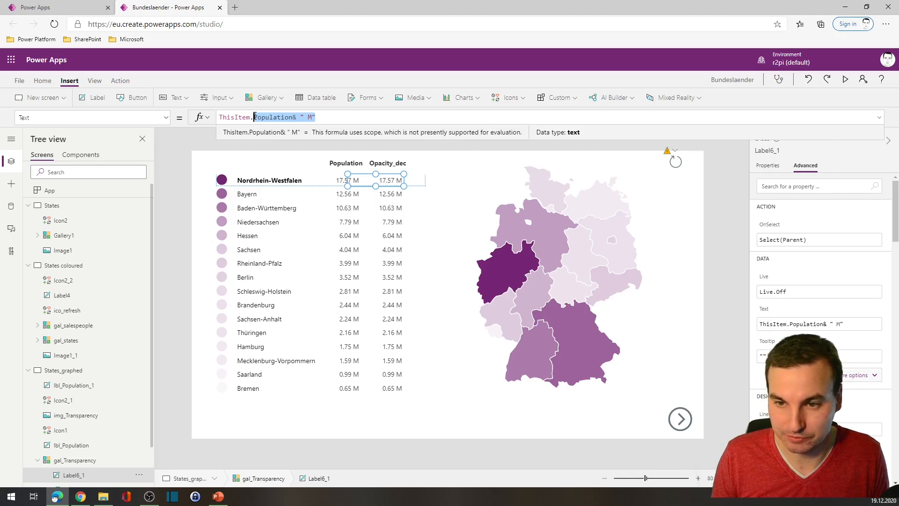
{"action": "type", "text": "Opac"}
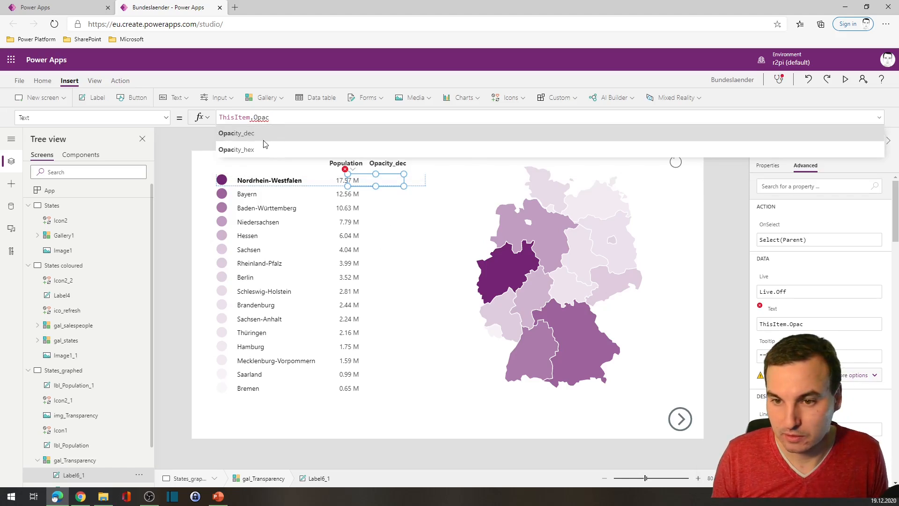
{"action": "left_click", "coordinate": [269, 134]}
{"action": "left_click", "coordinate": [460, 169]}
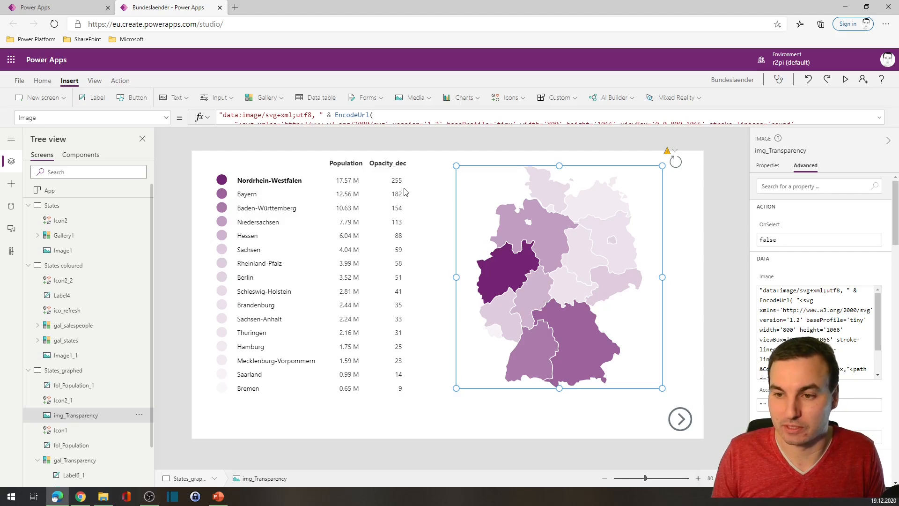
Step: Paste the //convert to hex ClearCollect(colPopulation_hex, AddColumns(..., With(...))) block into Icon1's OnSelect
{"action": "left_click", "coordinate": [676, 163]}
{"action": "left_click_drag", "start_coordinate": [615, 126], "coordinate": [615, 232]}
{"action": "left_click", "coordinate": [688, 154]}
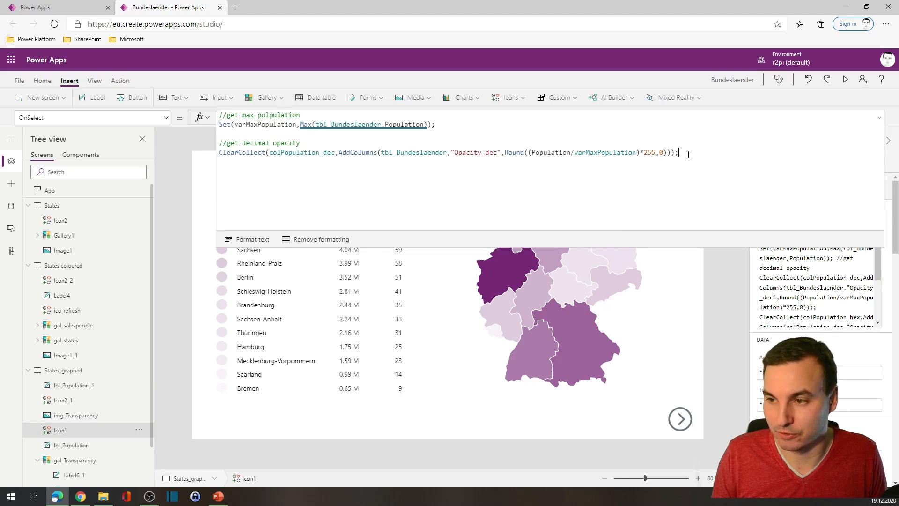
{"action": "key", "text": "ctrl+v"}
{"action": "left_click_drag", "start_coordinate": [407, 284], "coordinate": [225, 190]}
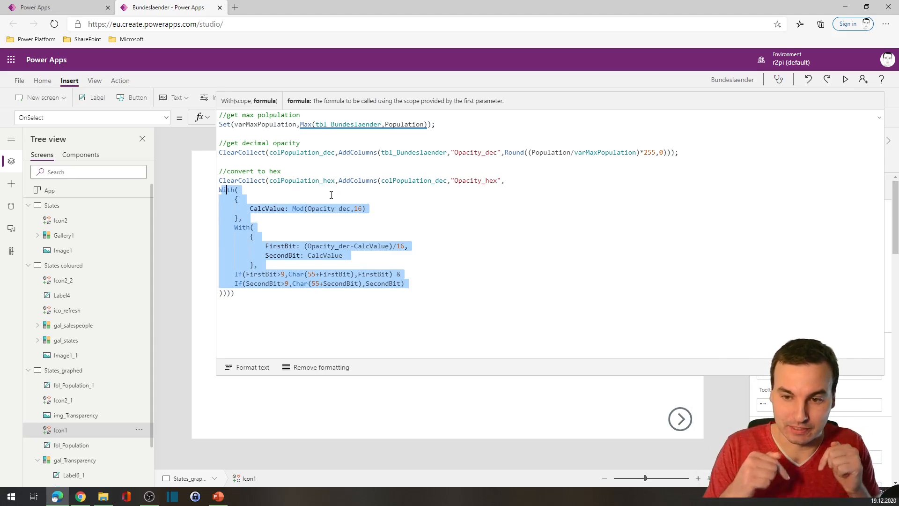
{"action": "left_click", "coordinate": [563, 165]}
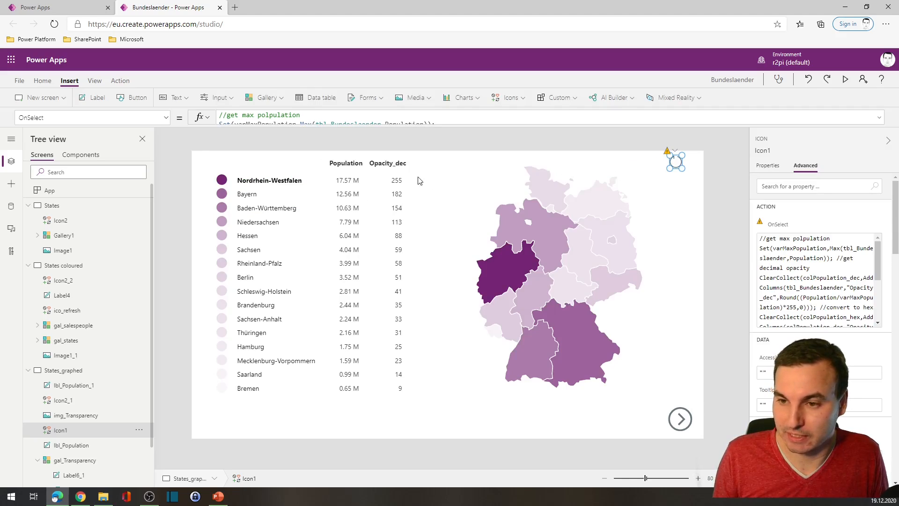
{"action": "left_click", "coordinate": [397, 169]}
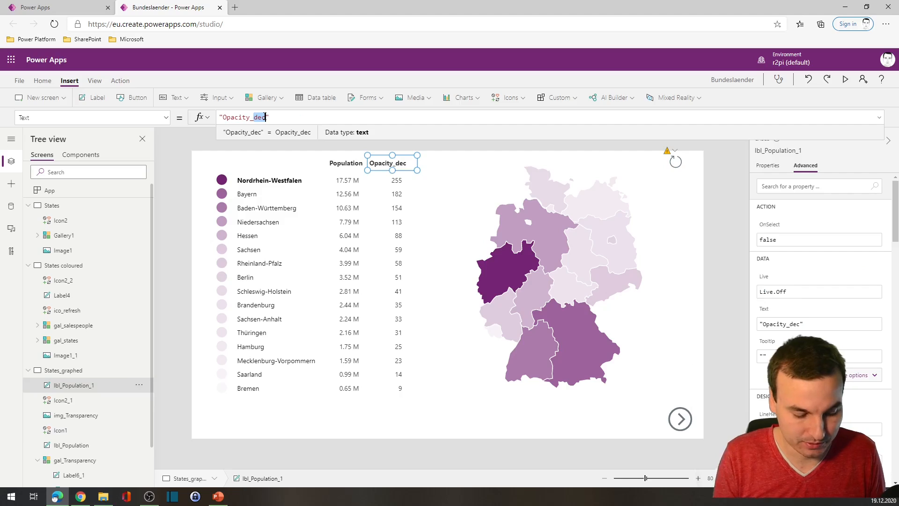
{"action": "type", "text": "hex"}
Step: Rename the column header to Opacity_hex and set Label6_1's Text to ThisItem.Opacity_hex
{"action": "left_click", "coordinate": [397, 182]}
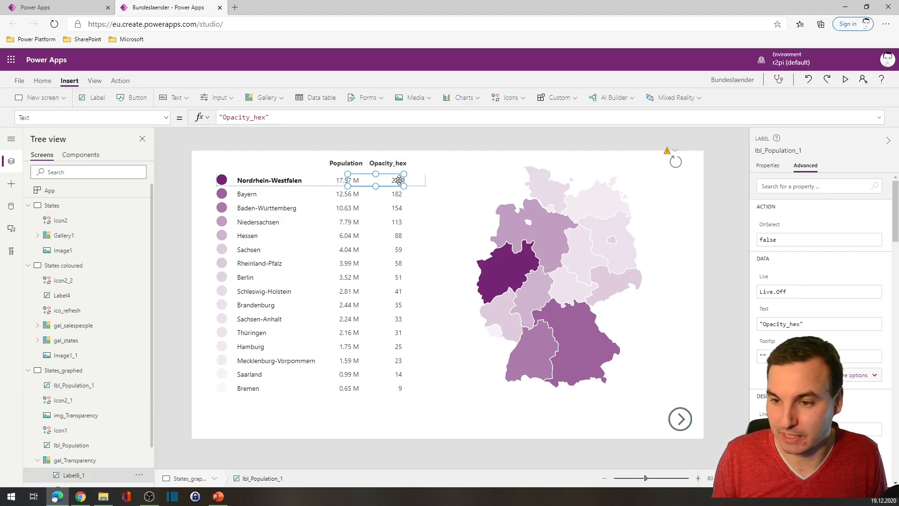
{"action": "double_click", "coordinate": [289, 117]}
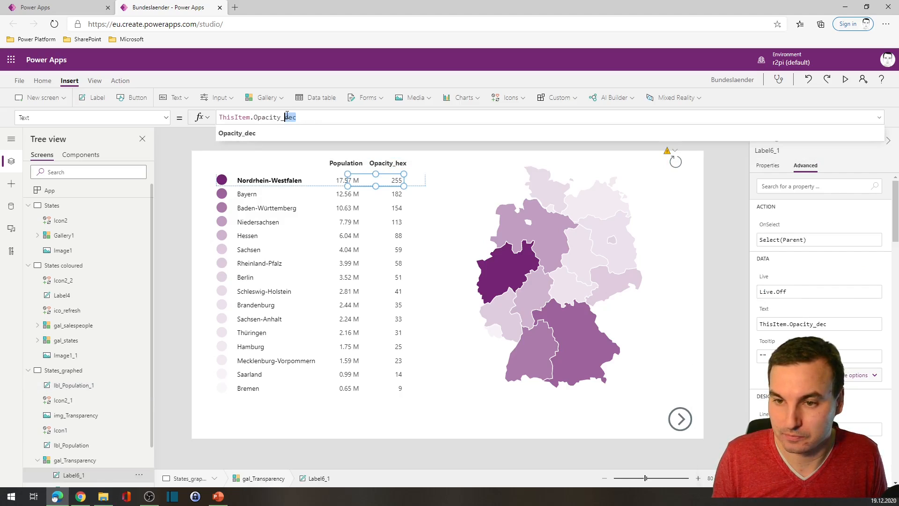
{"action": "type", "text": "hex"}
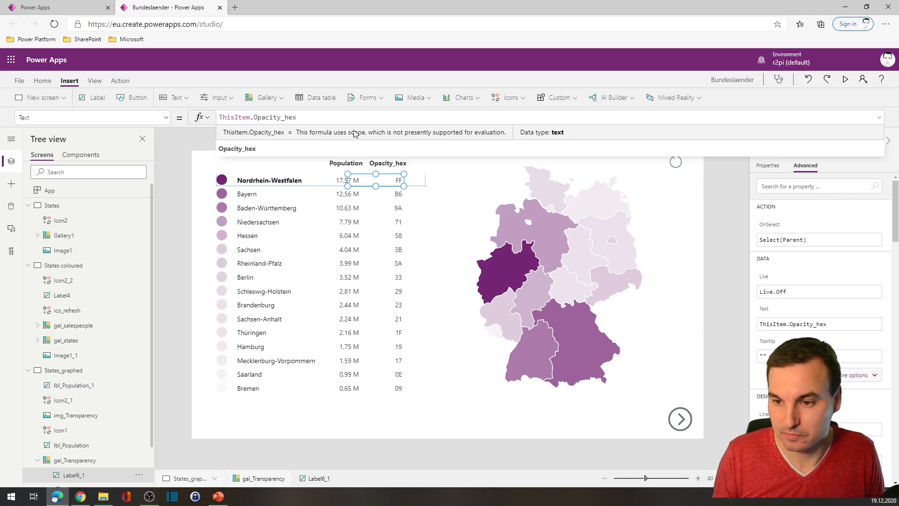
{"action": "left_click", "coordinate": [691, 213]}
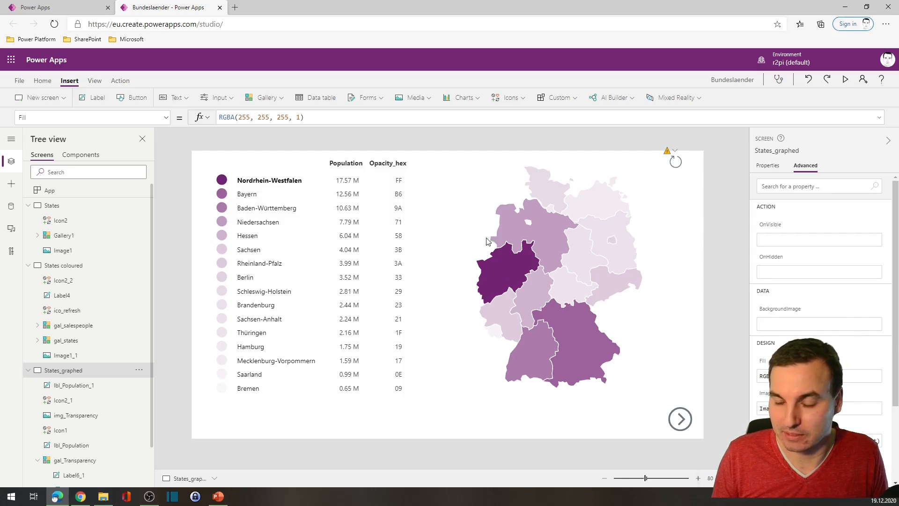
Step: Change the Round opacity multiplier in Icon1's OnSelect from 255 to 220
{"action": "left_click", "coordinate": [675, 162]}
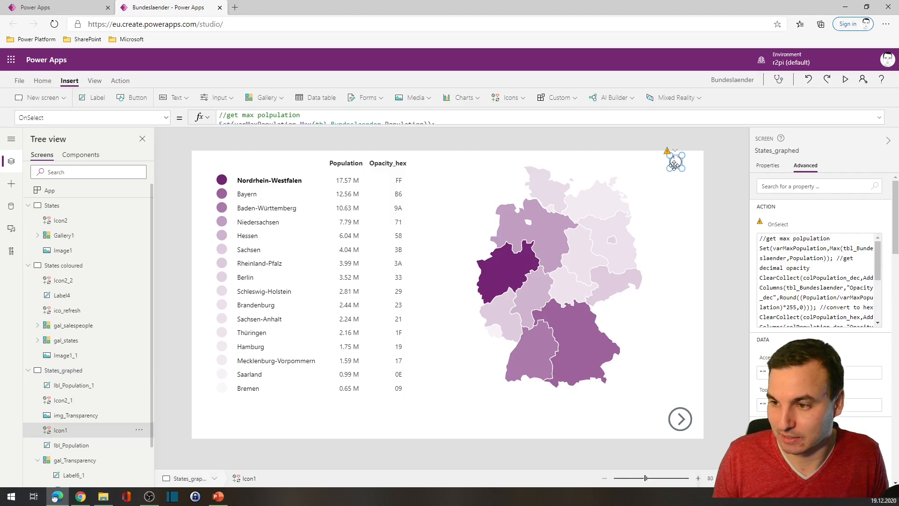
{"action": "left_click_drag", "start_coordinate": [582, 127], "coordinate": [592, 225]}
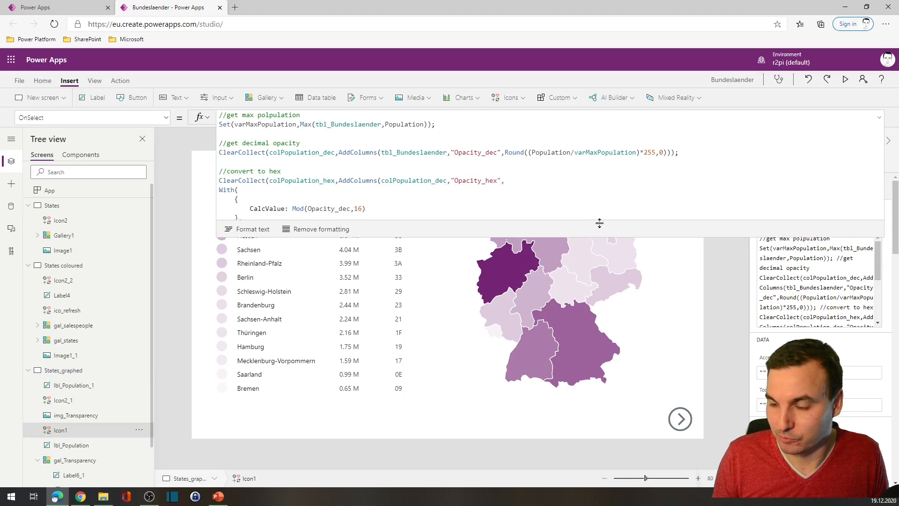
{"action": "left_click", "coordinate": [650, 152]}
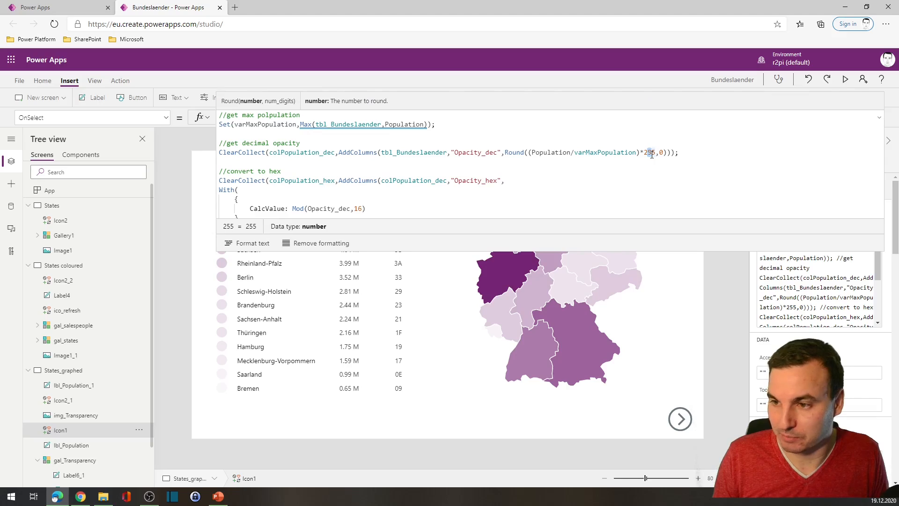
{"action": "key", "text": "BackSpace"}
{"action": "key", "text": "BackSpace"}
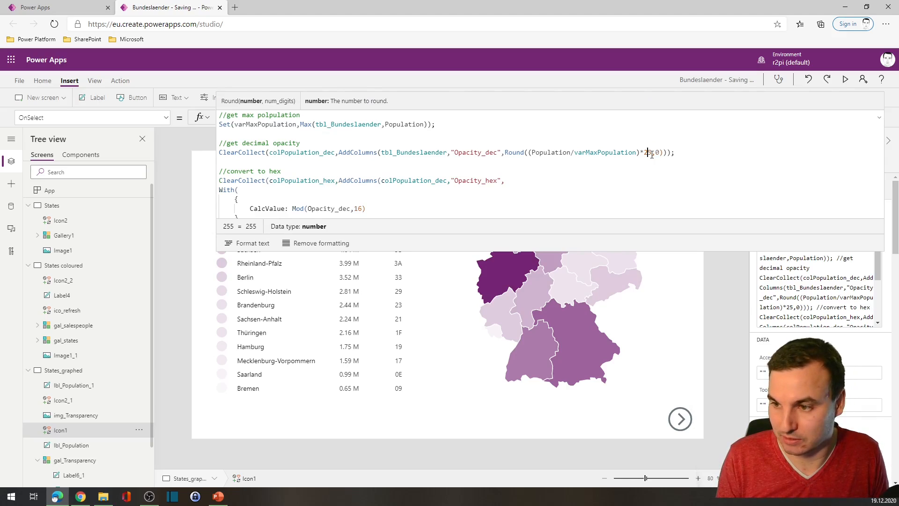
{"action": "type", "text": "20"}
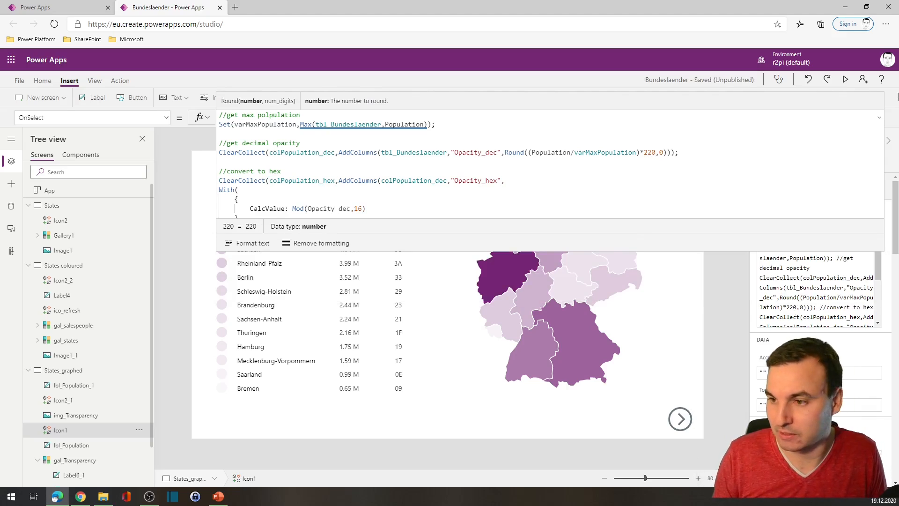
Step: Recalculate so hex opacities top out at DC for Nordrhein-Westfalen and the map shading lightens
{"action": "left_click", "coordinate": [881, 120]}
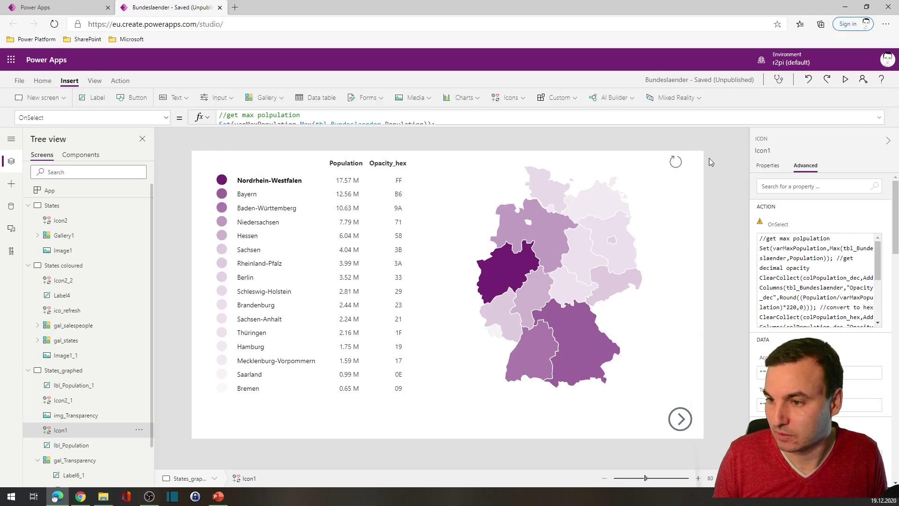
{"action": "left_click", "coordinate": [678, 164], "text": "alt"}
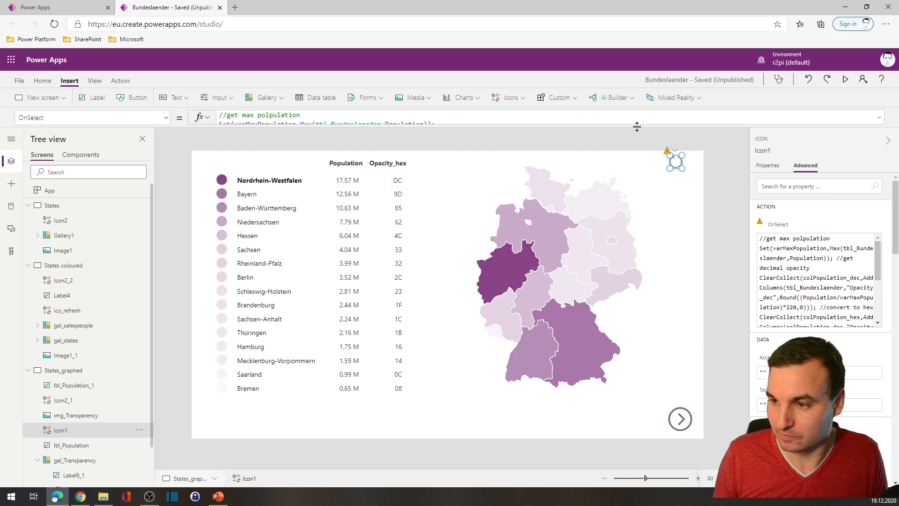
{"action": "left_click_drag", "start_coordinate": [637, 127], "coordinate": [641, 188]}
Step: Rewrite the Round expression as population ratio *200+55 so opacities span 55–255
{"action": "left_click", "coordinate": [647, 152]}
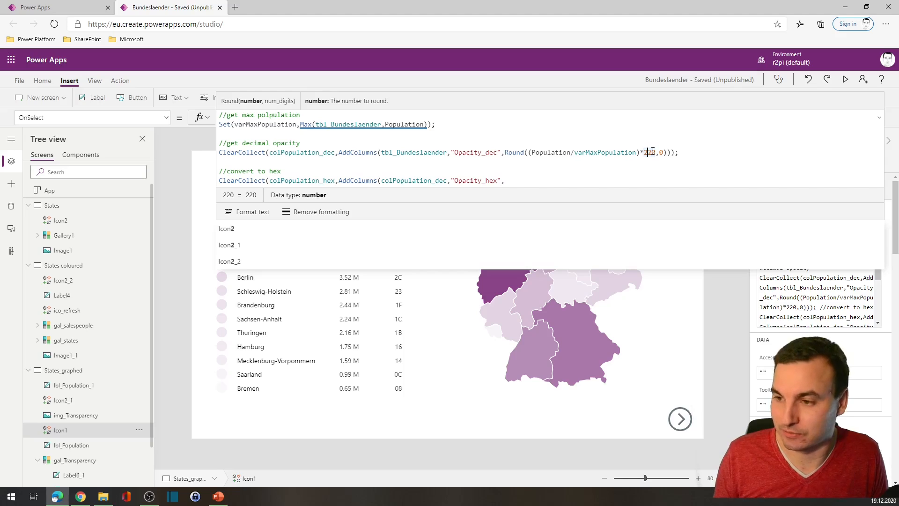
{"action": "key", "text": "BackSpace"}
{"action": "key", "text": "BackSpace"}
{"action": "key", "text": "BackSpace"}
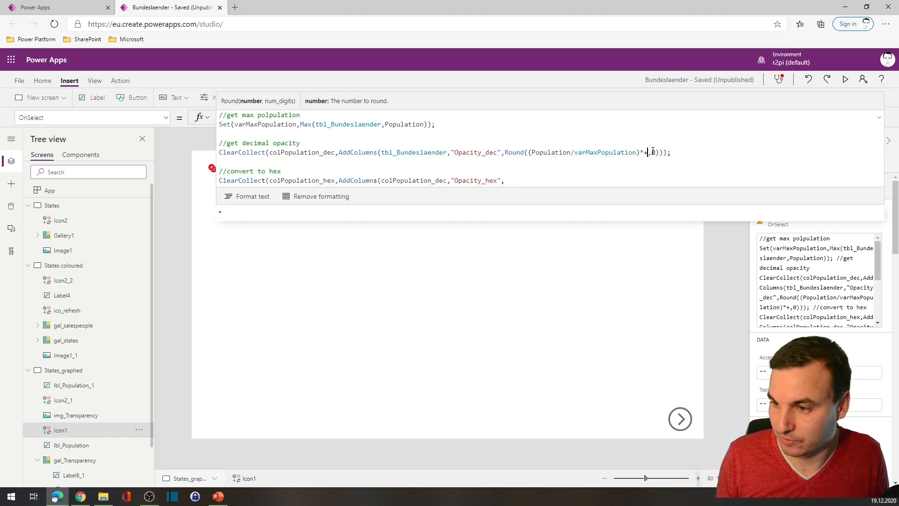
{"action": "type", "text": "+55"}
{"action": "key", "text": "Escape"}
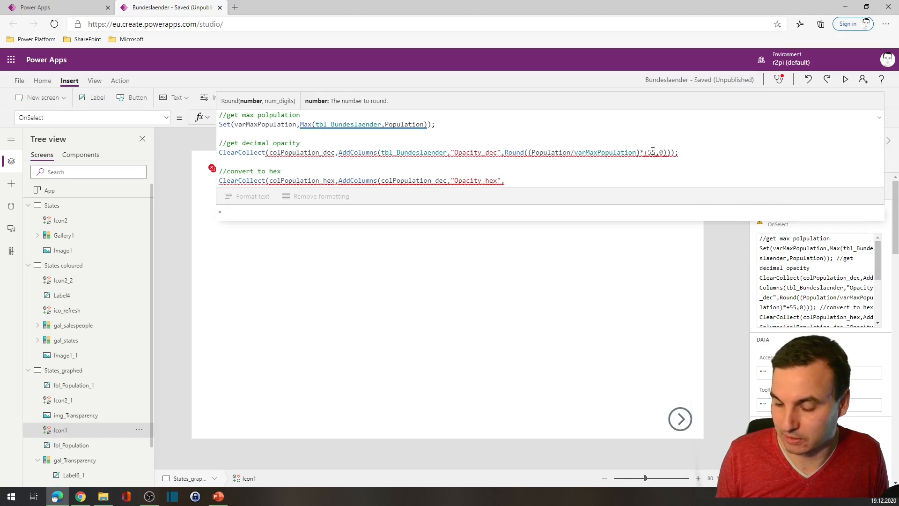
{"action": "type", "text": "200"}
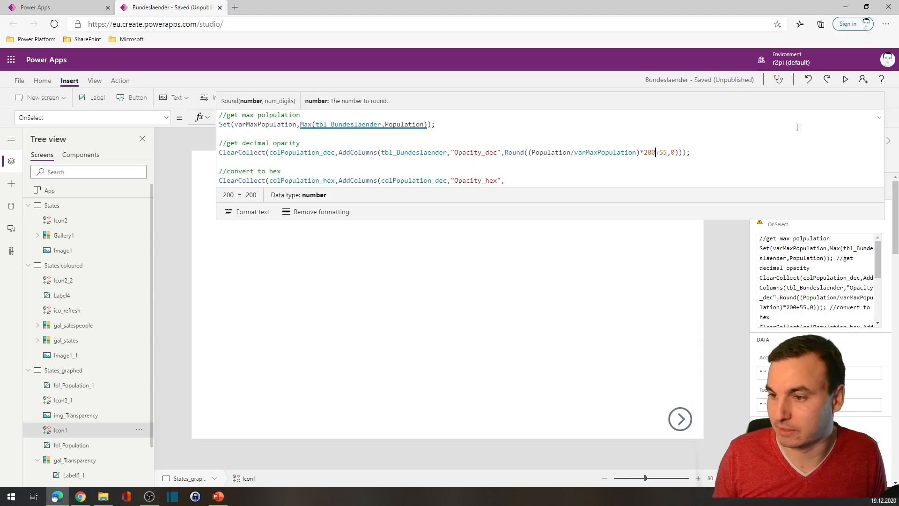
{"action": "left_click", "coordinate": [879, 118]}
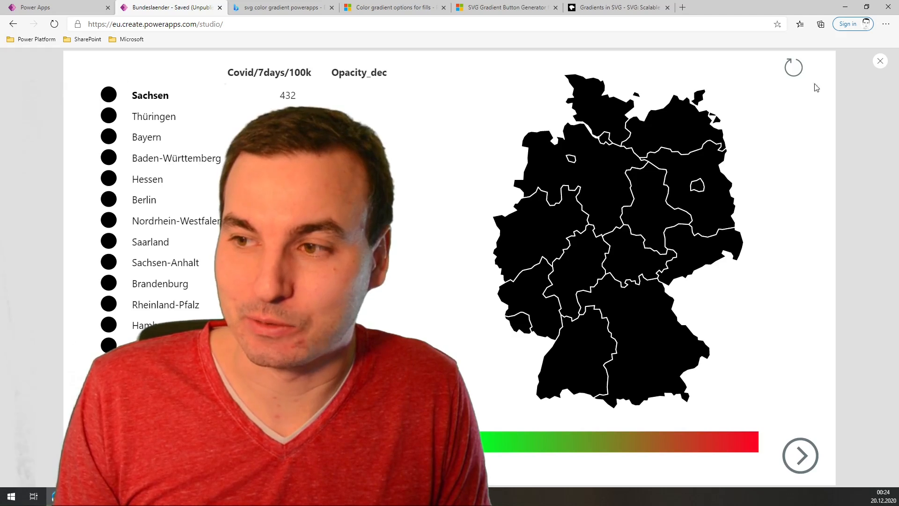
Step: Recalculate the green-to-red Covid/7days/100k gradient on map and gallery, then select the Bayern row
{"action": "left_click", "coordinate": [794, 68]}
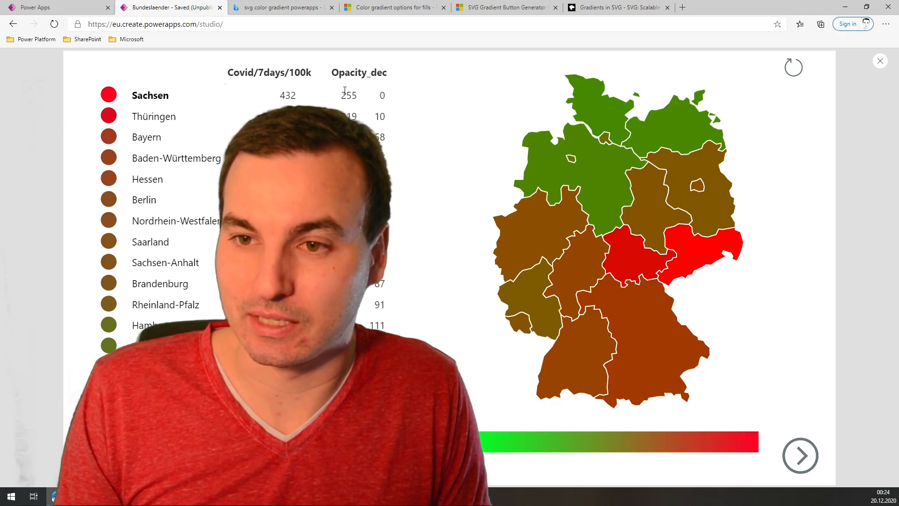
{"action": "left_click_drag", "start_coordinate": [350, 96], "coordinate": [162, 137]}
{"action": "left_click", "coordinate": [379, 137]}
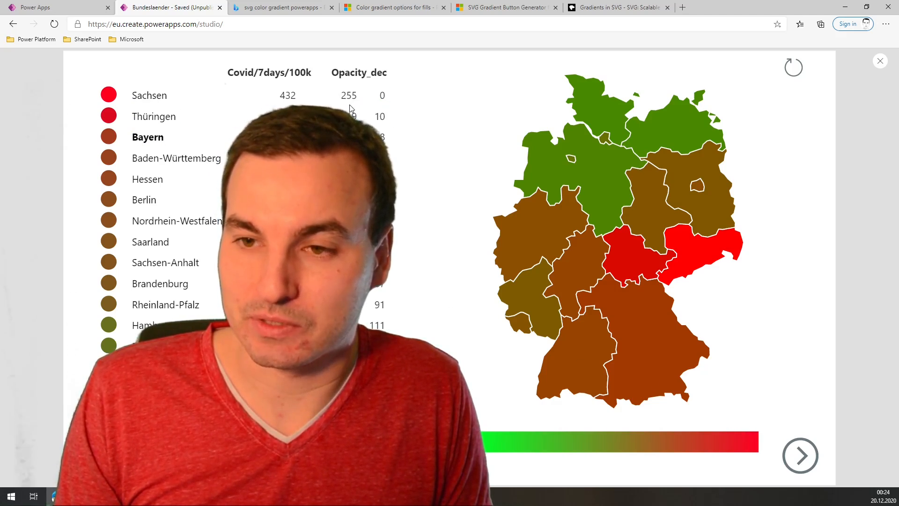